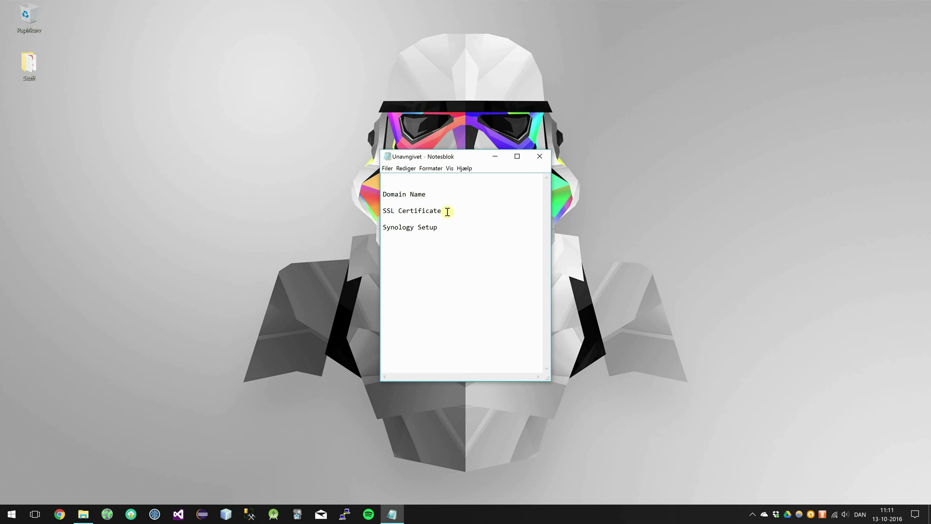
- Highlight the SSL Certificate line in the Notepad plan and open a new Chrome tab
drag(441, 211, 364, 213)
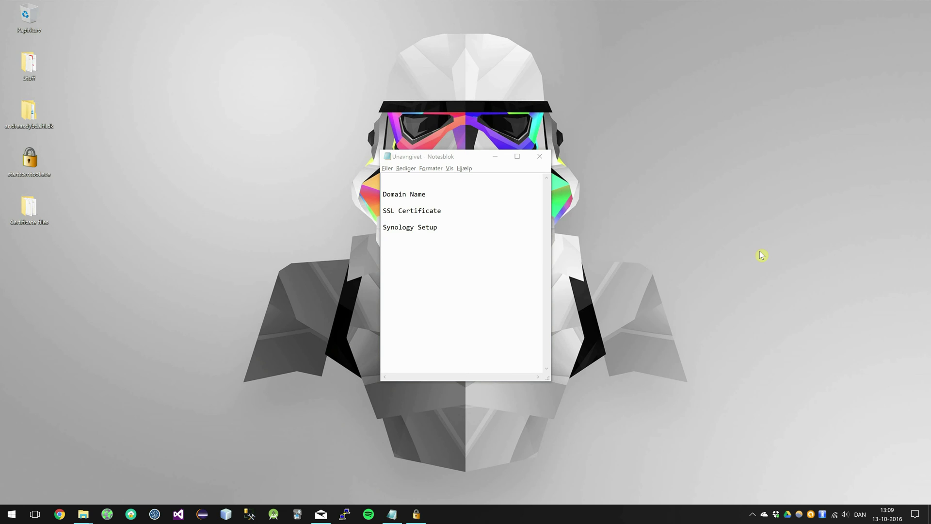
click(59, 515)
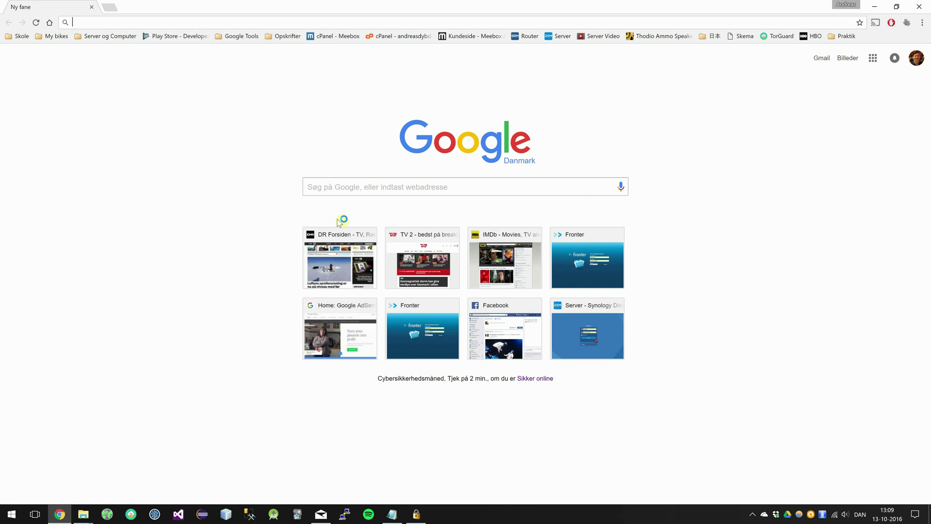
- Load the NAS domain address and sign in with the administrator's username and password
text(andr)
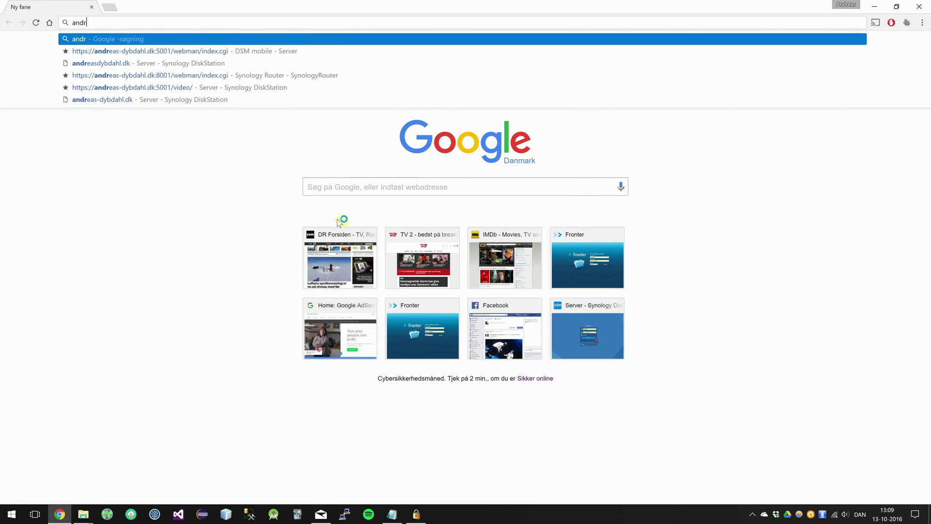
text(easdybdahl)
key(Return)
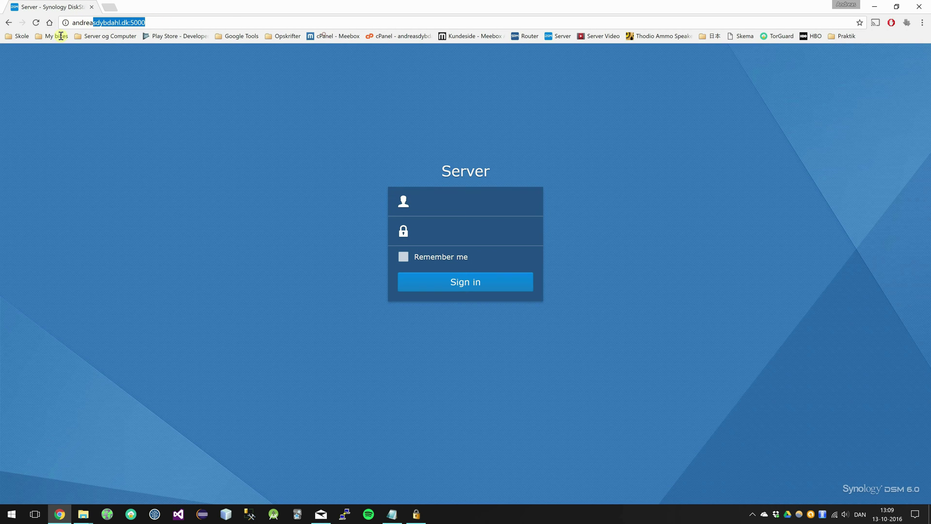
click(472, 180)
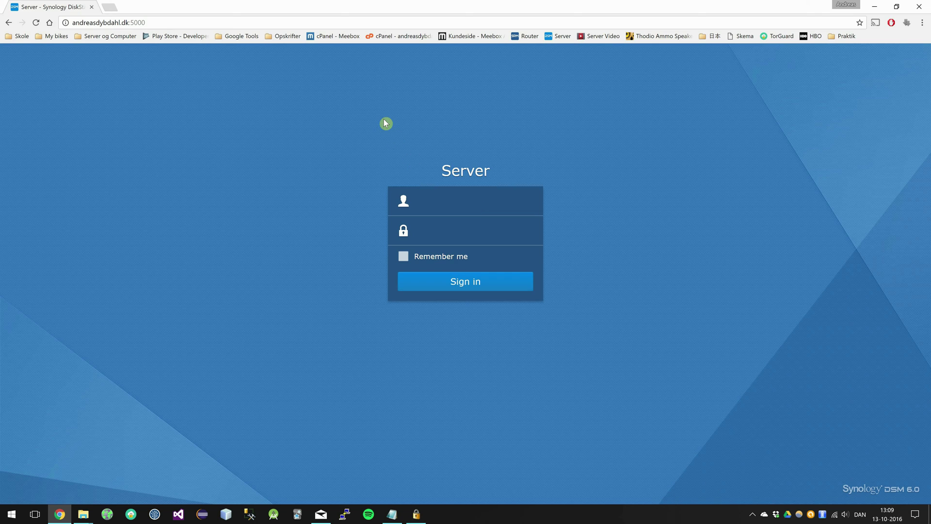
text(Andreas)
key(Tab)
text(••••••••••••••)
key(Return)
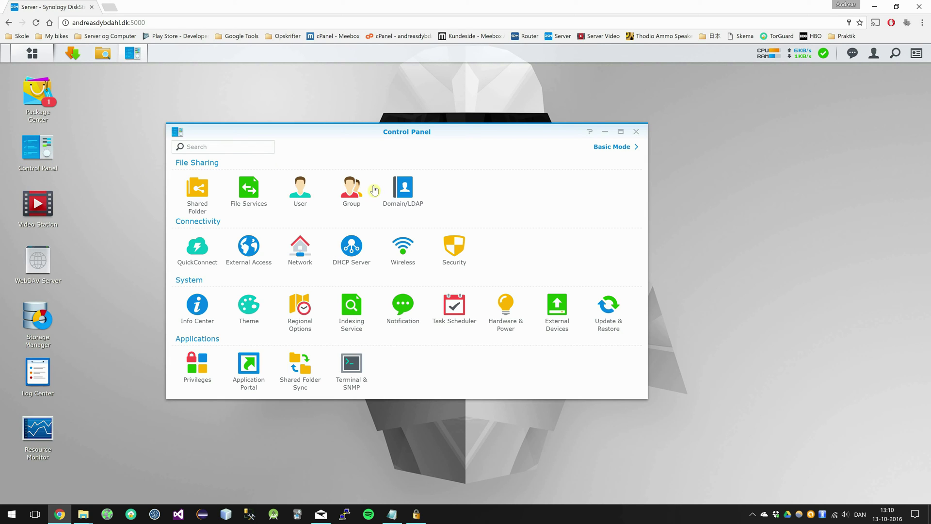
- Under Security > Certificate, add a new imported certificate marked as the default certificate
click(457, 254)
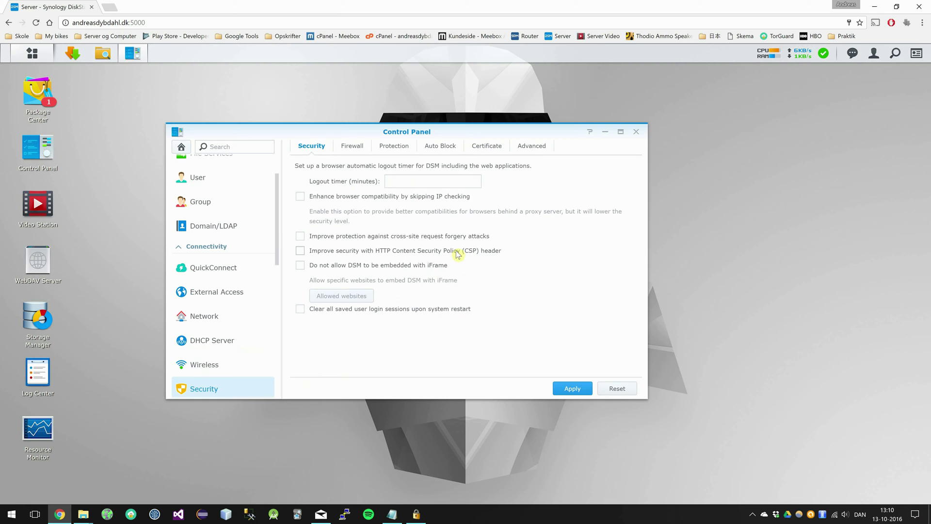
click(486, 146)
click(476, 149)
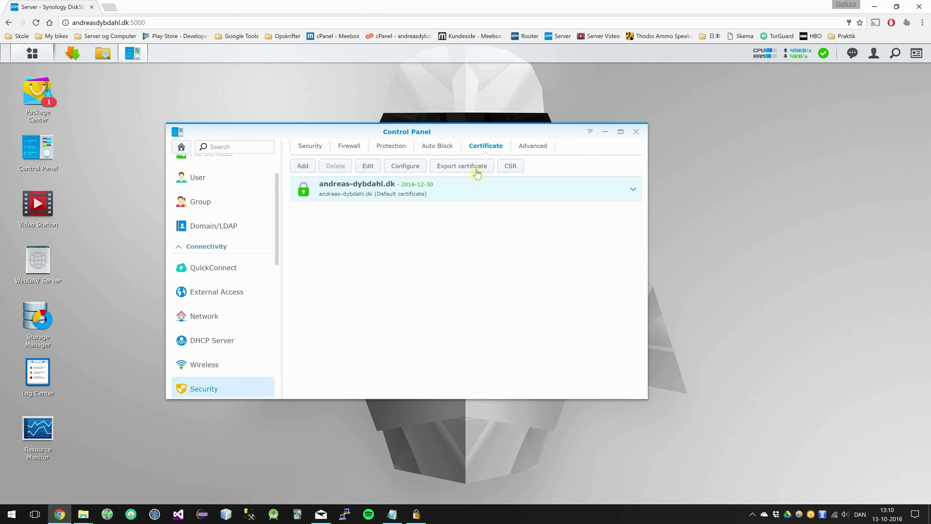
click(303, 166)
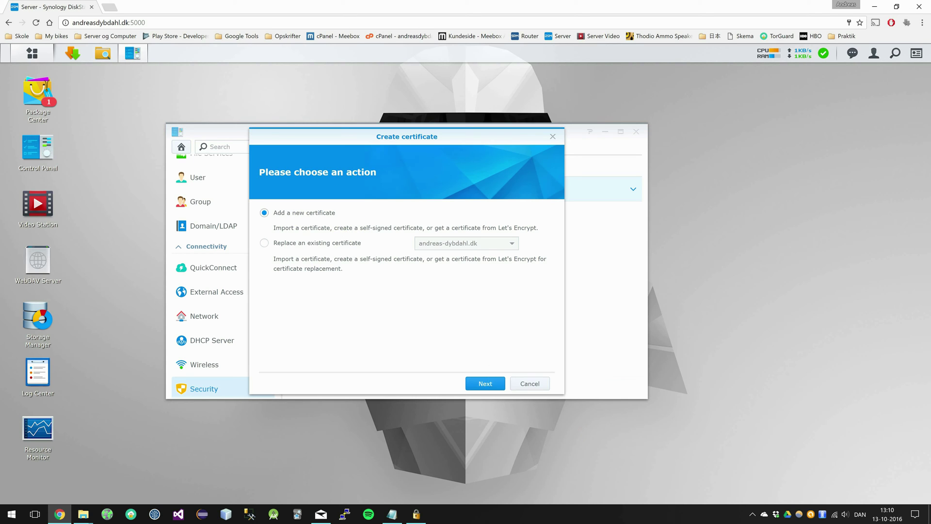
click(484, 383)
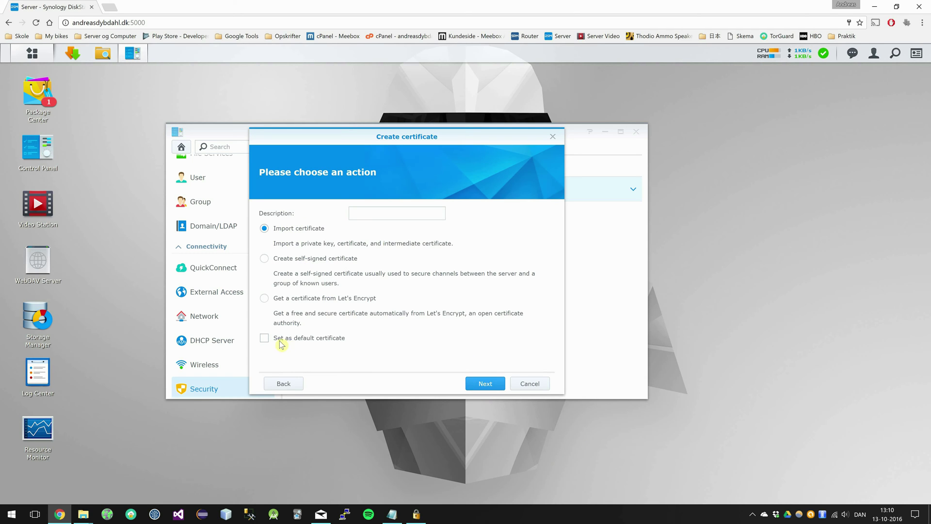
click(418, 340)
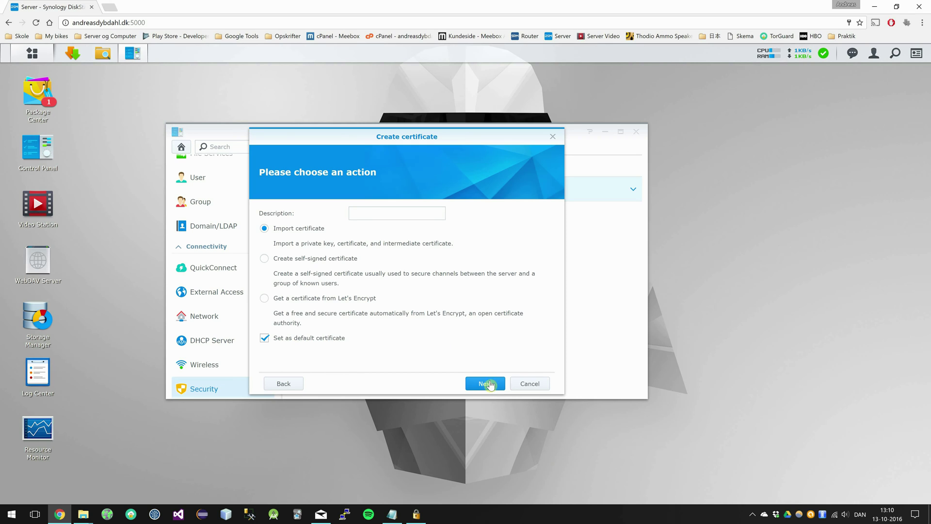
click(483, 383)
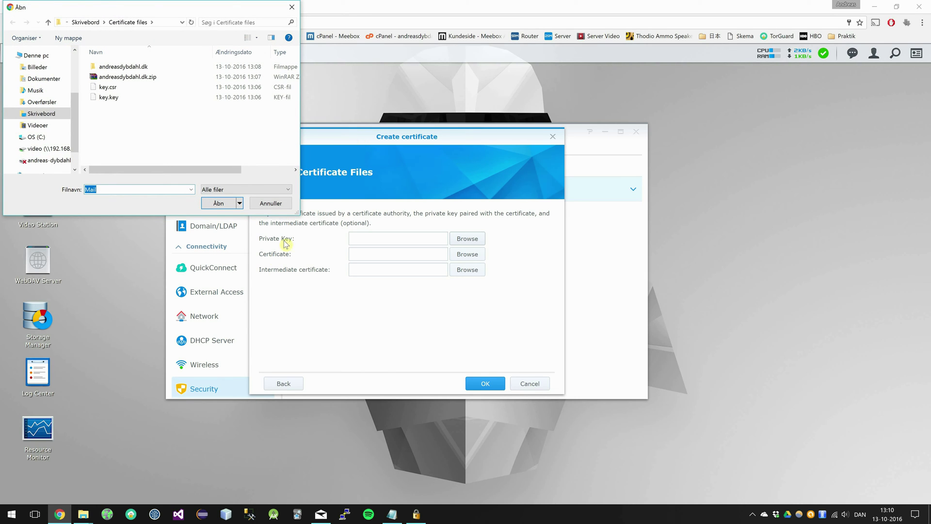
- Choose key.key as private key and the numbered domain certificate from the OtherServer folder
click(109, 97)
key(Return)
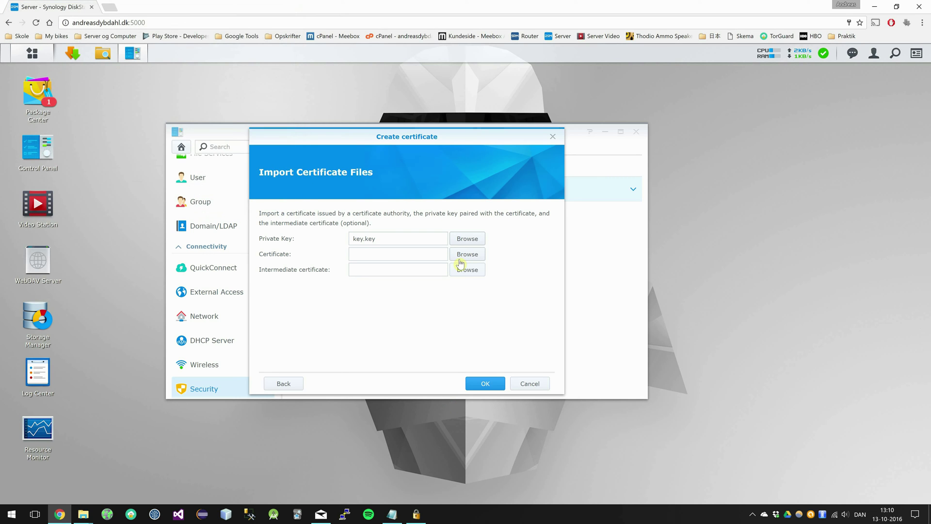
click(461, 257)
double_click(120, 66)
double_click(135, 71)
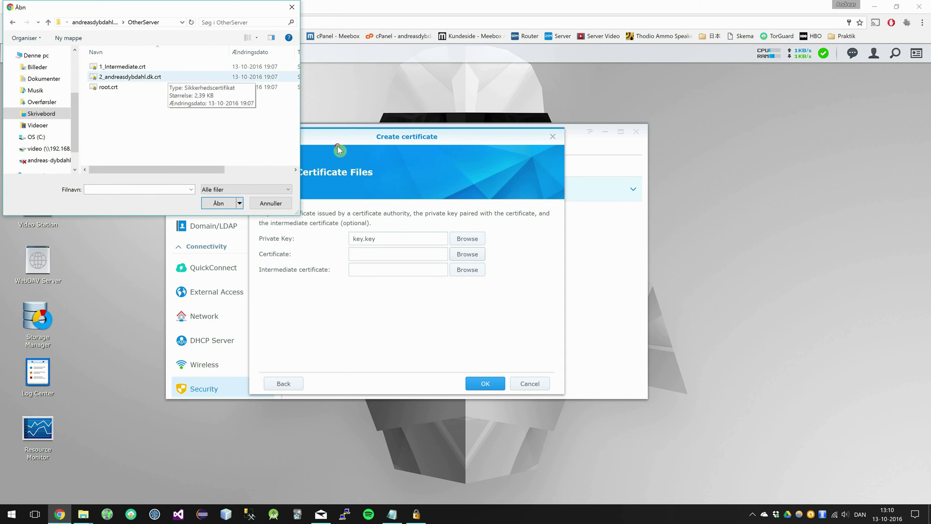
click(170, 78)
click(217, 202)
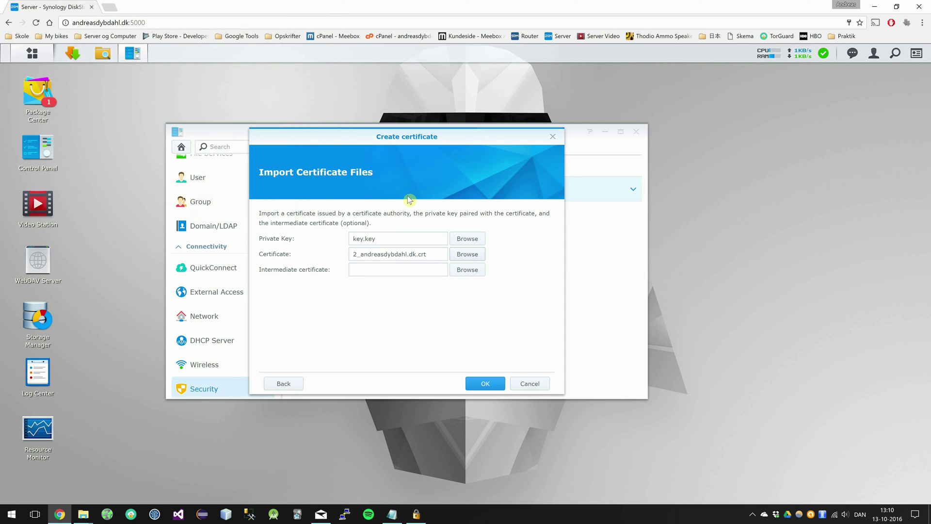
- Add 1_Intermediate.crt as the intermediate certificate and import all three files
click(467, 269)
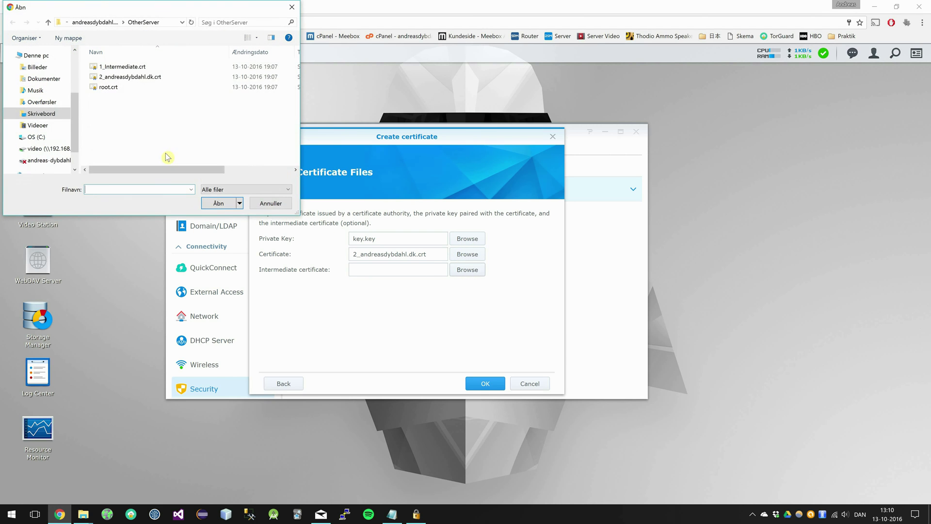
key(Down)
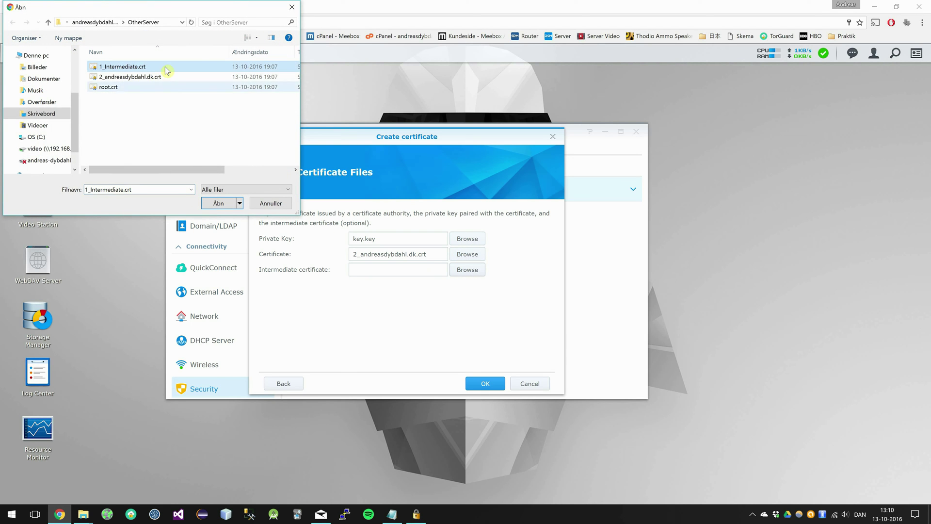
click(216, 202)
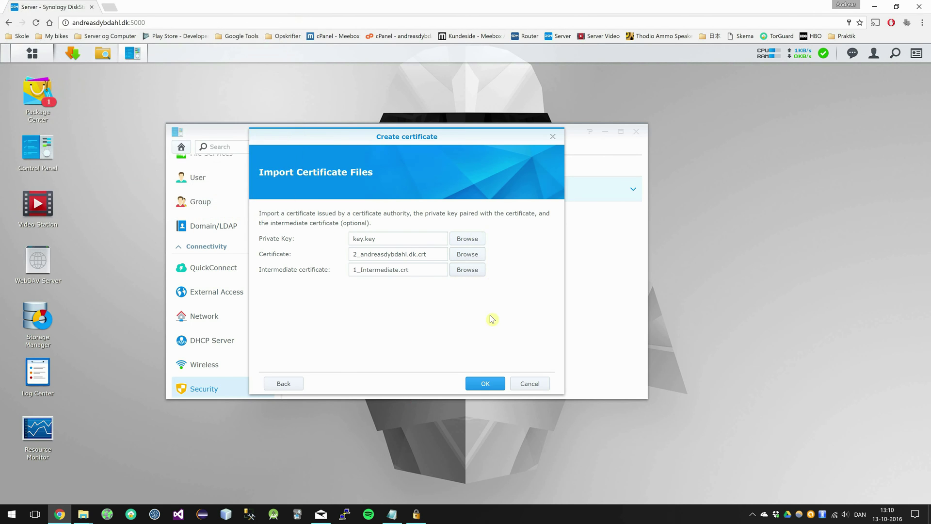
click(485, 383)
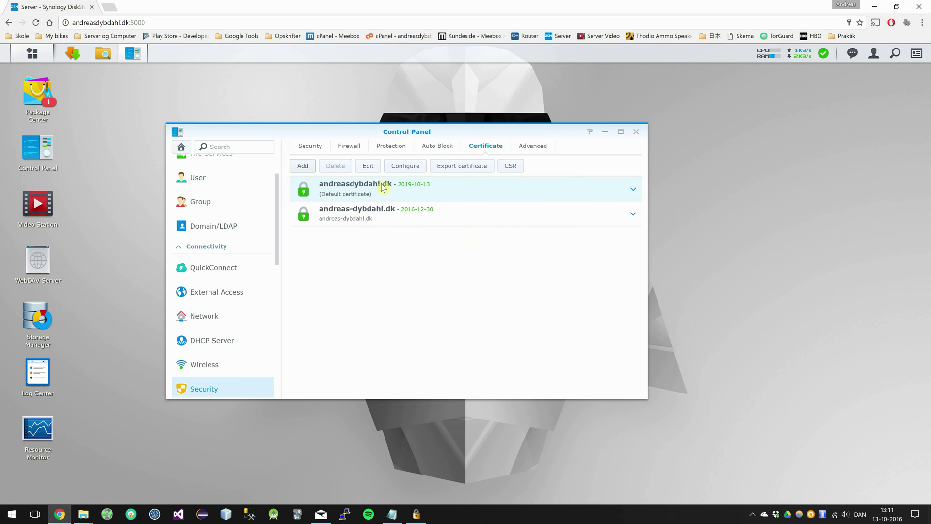
- Check the default certificate's details: StartCom Class 1 DV Server CA issuer, valid until 2019-10-13
click(633, 190)
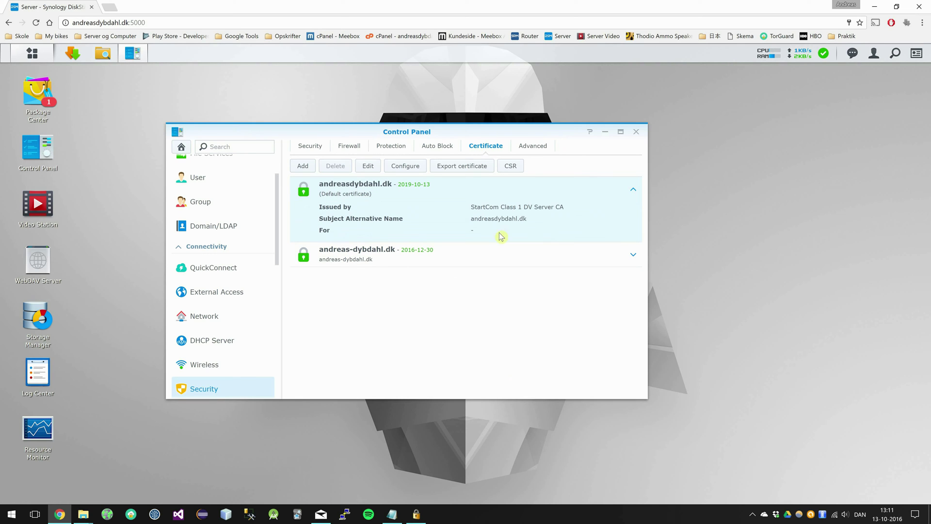
click(558, 209)
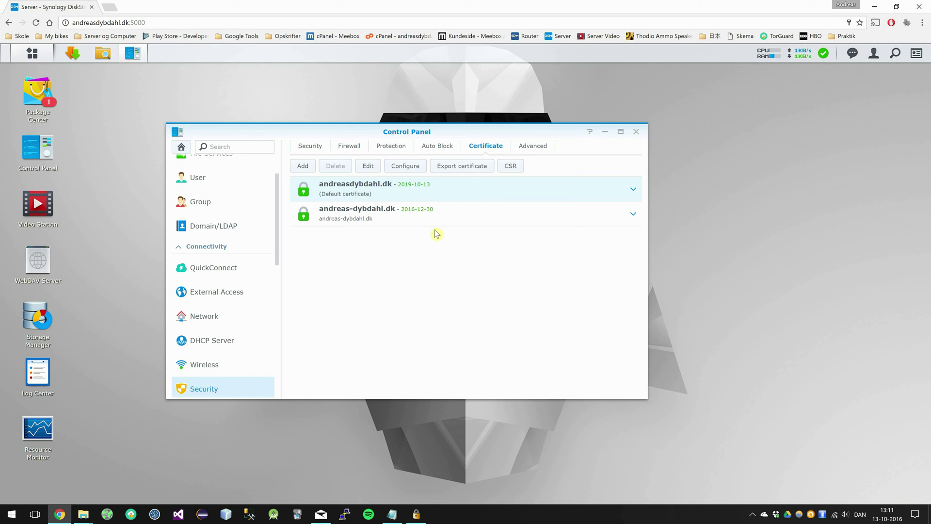
scroll(245, 274, down, 2)
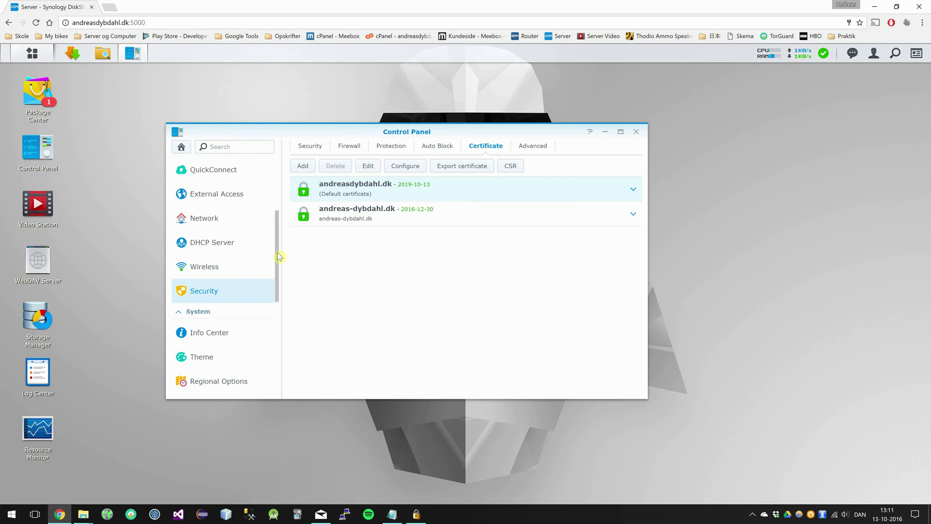
drag(277, 255, 279, 245)
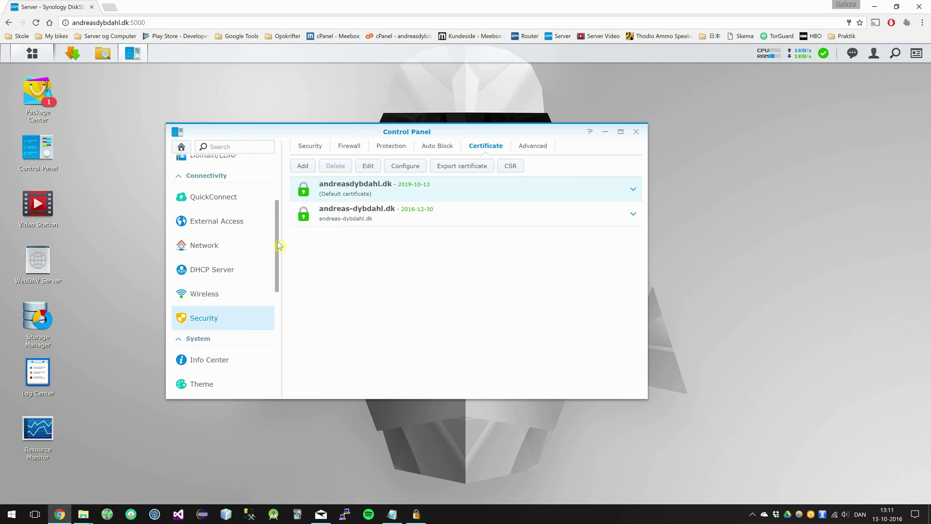
- Enable 'Automatically redirect HTTP connections to HTTPS' in Network > DSM Settings and apply it
click(207, 249)
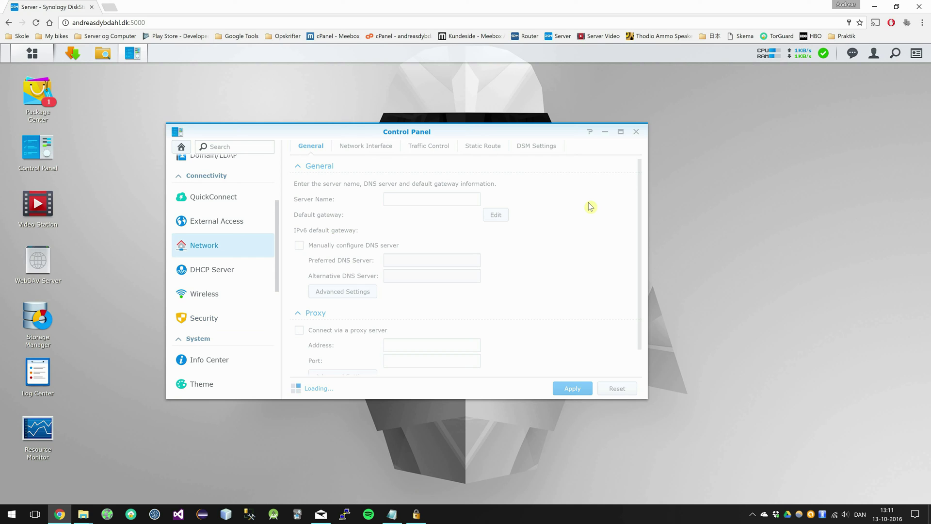
click(523, 148)
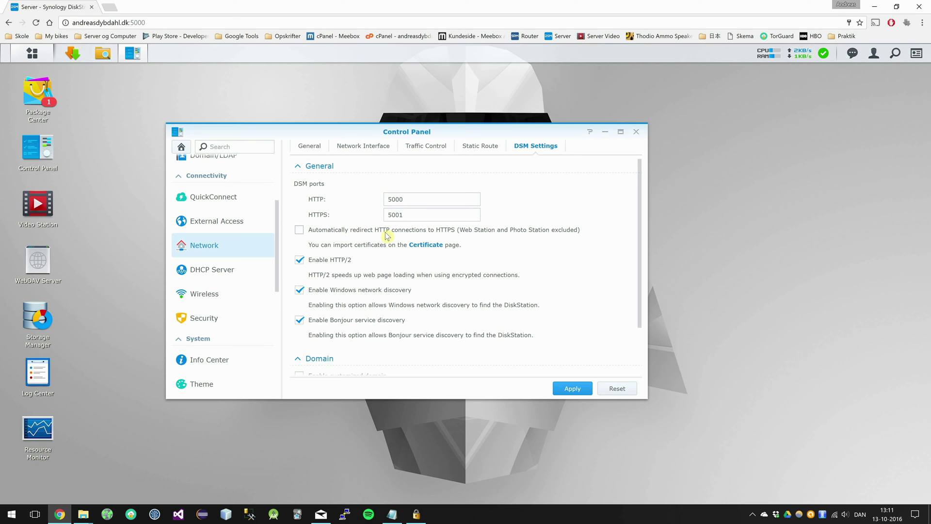
click(357, 232)
scroll(458, 279, down, 2)
scroll(538, 277, up, 2)
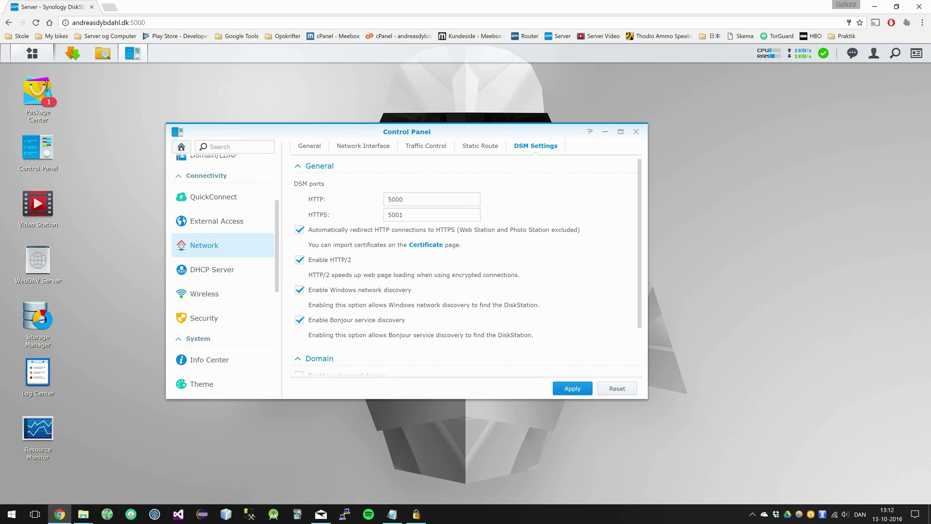
click(572, 388)
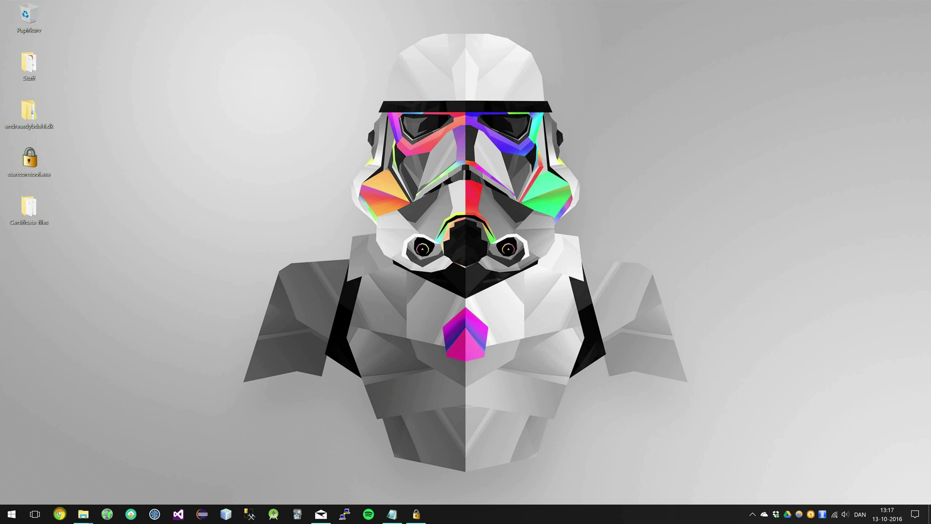
click(59, 514)
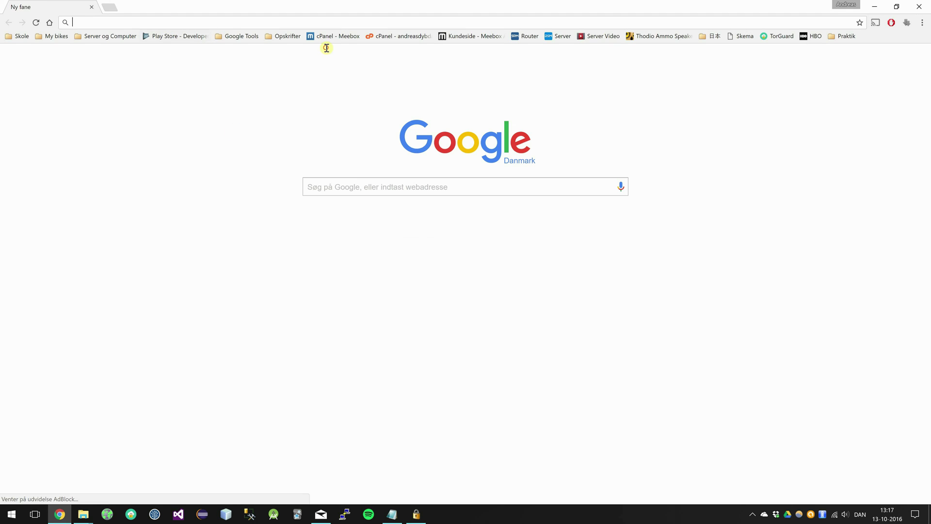
text(andreas)
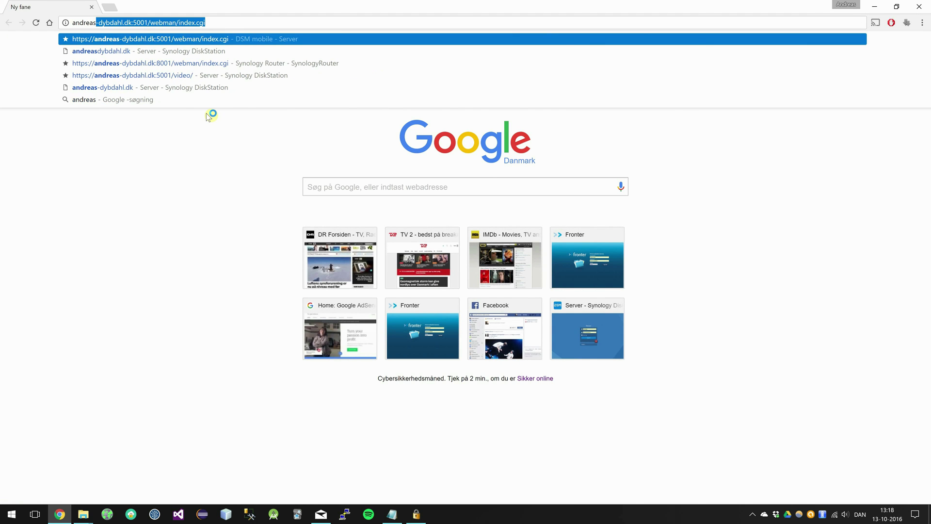
text(dybdahl.dk)
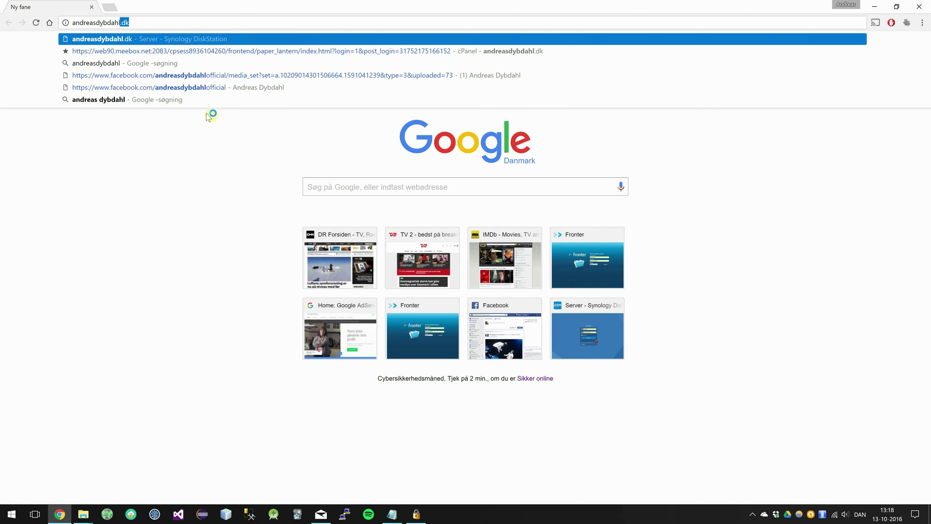
key(Return)
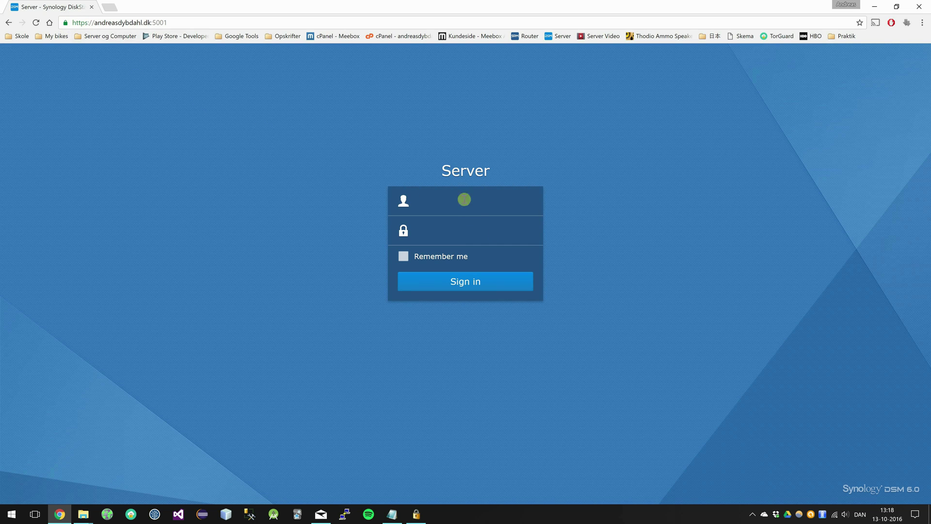
text(Andreas)
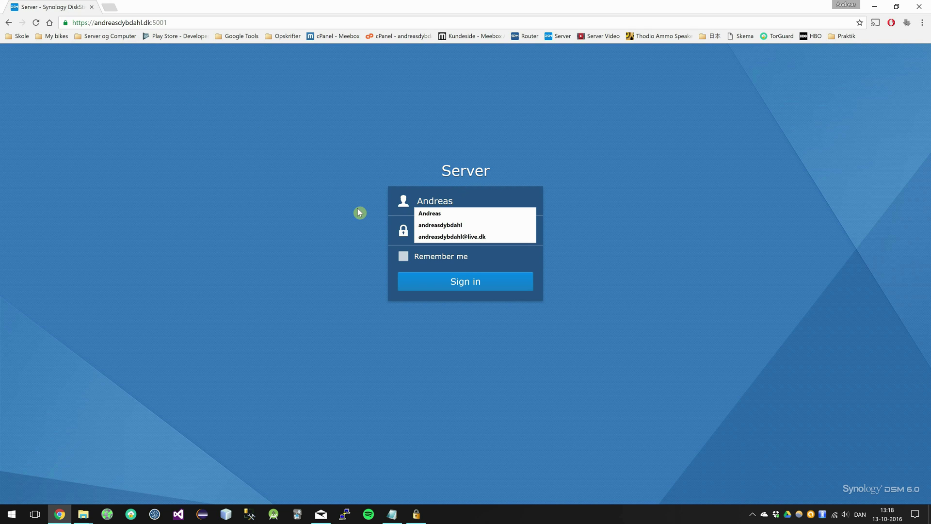
click(359, 212)
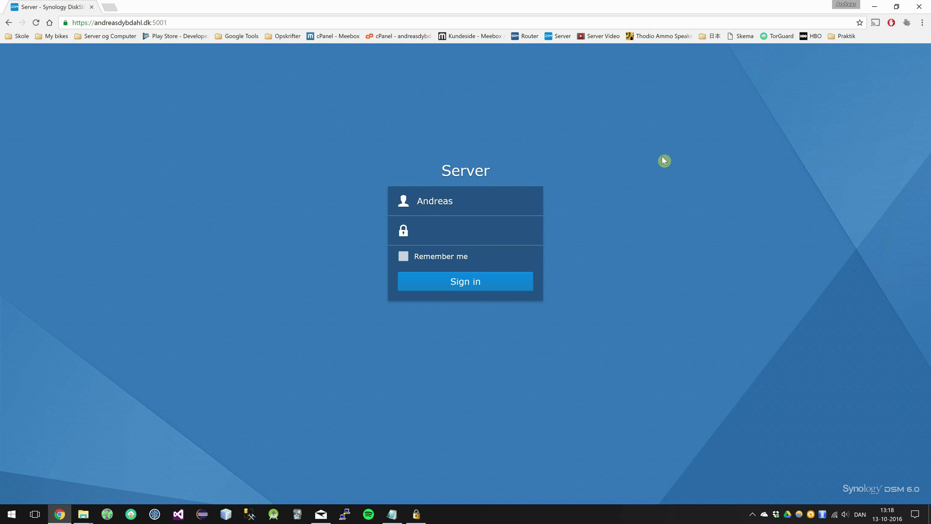
click(874, 7)
drag(615, 149, 468, 289)
click(452, 285)
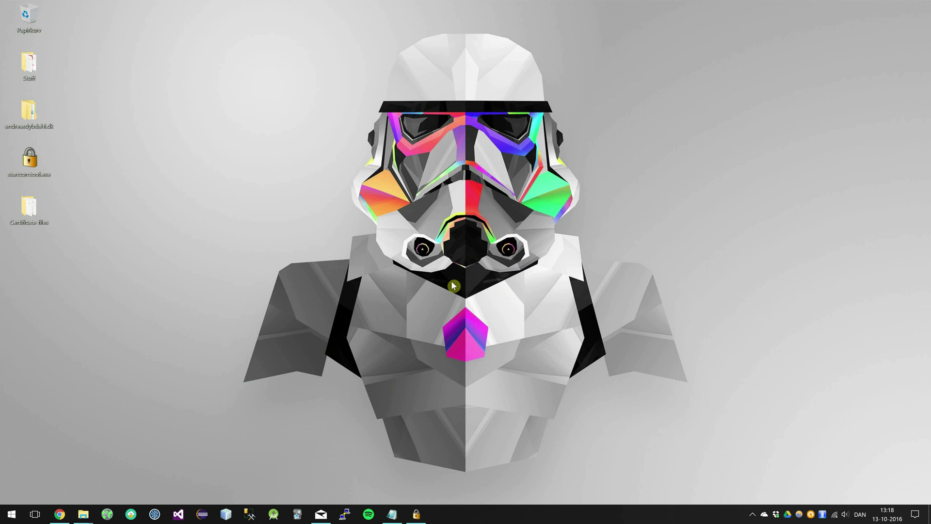